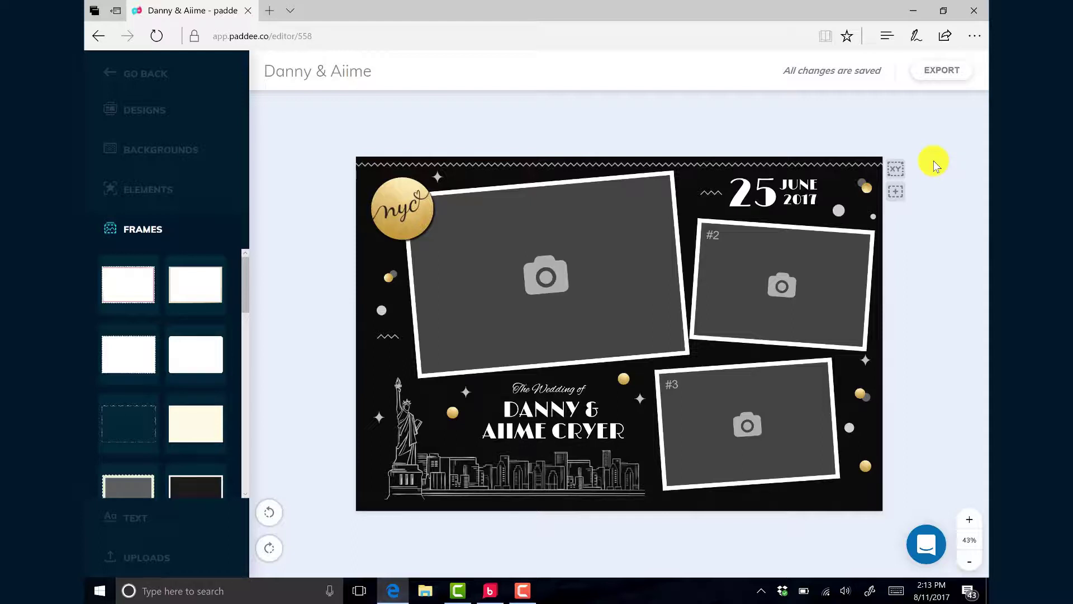
Step: Export the final Danny & Aiime design from Paddee with Darkroom Booth as the target software
click(941, 72)
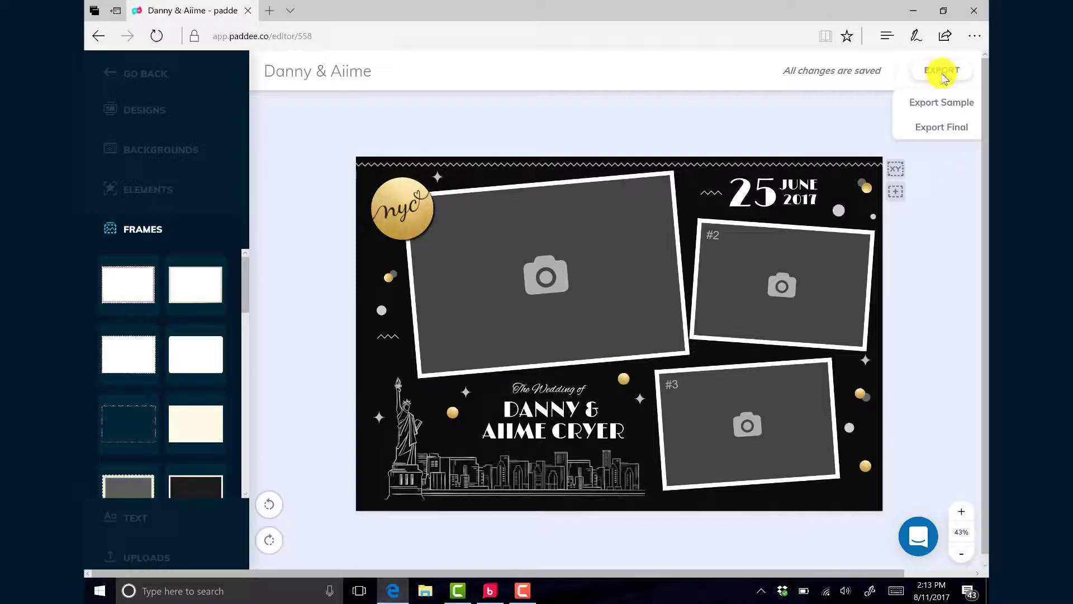
click(941, 130)
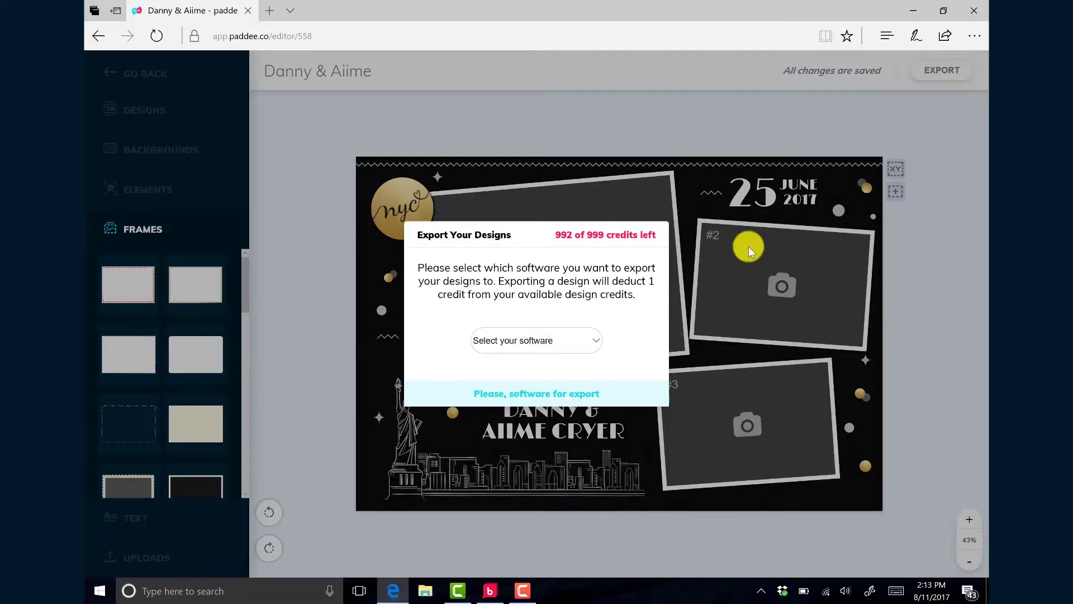
click(562, 339)
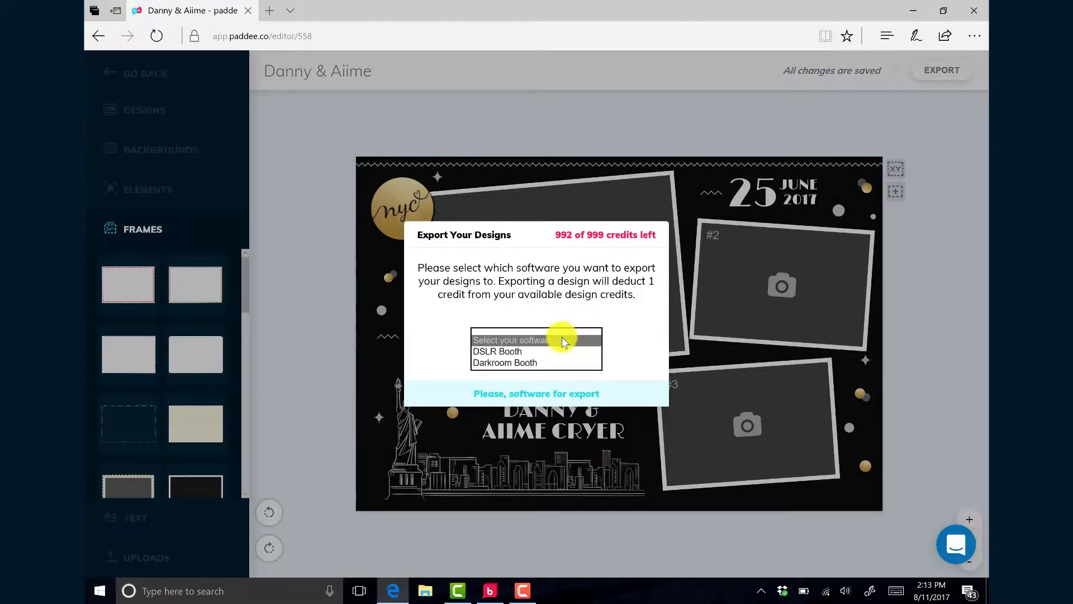
click(526, 363)
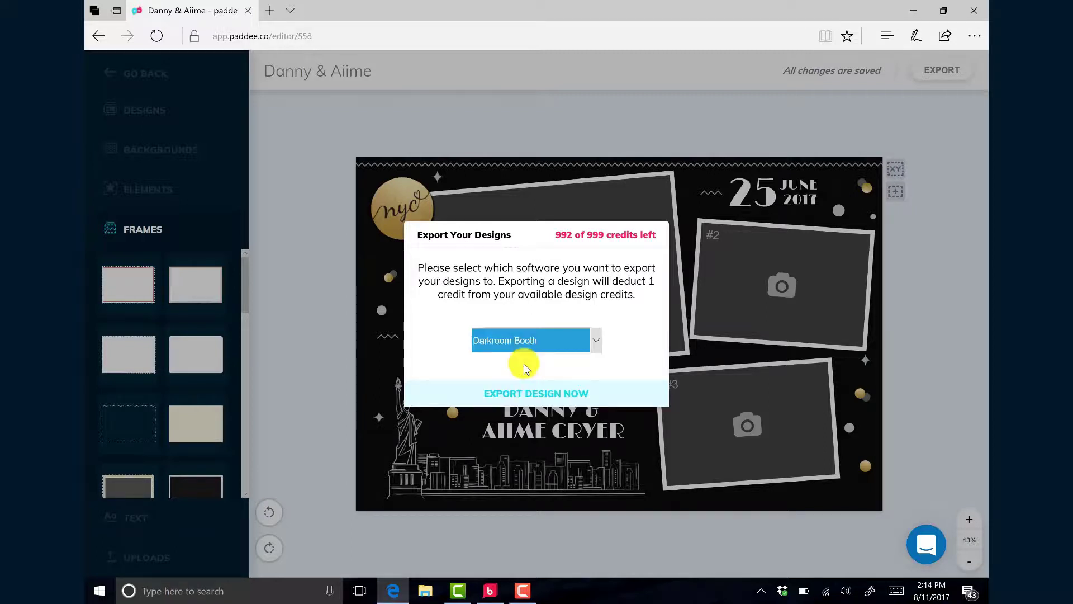
click(543, 394)
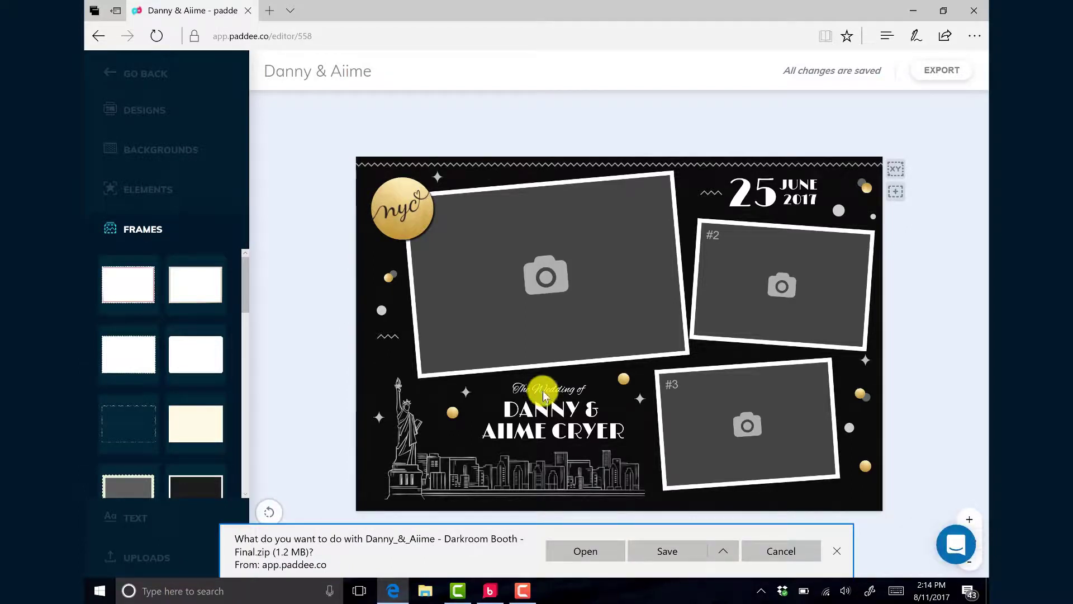
Step: Save the Danny & Aiime Darkroom Booth zip and show it in the Downloads folder
click(657, 543)
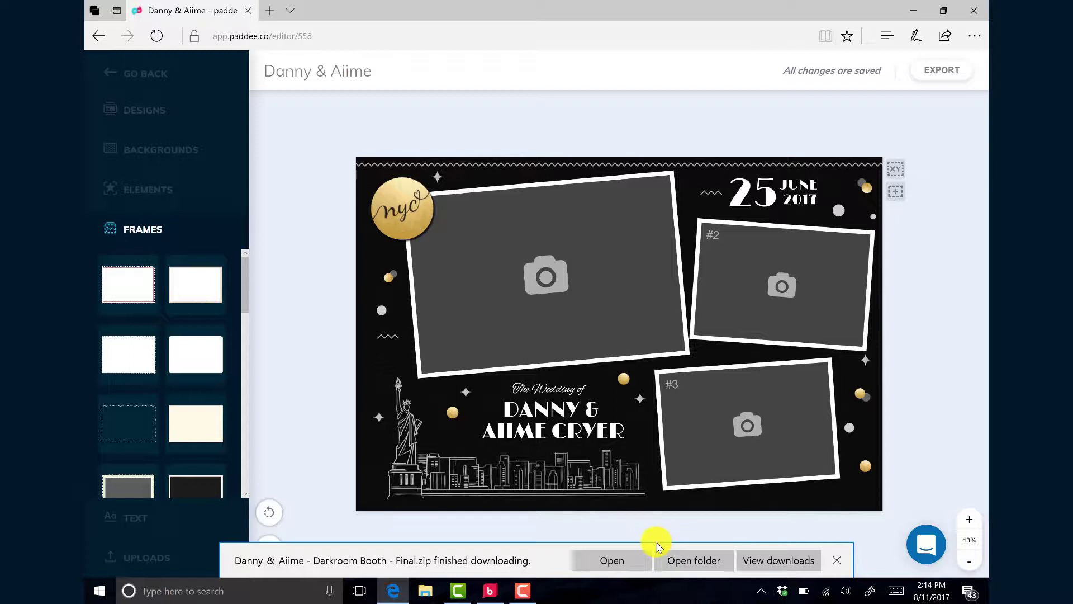
click(677, 560)
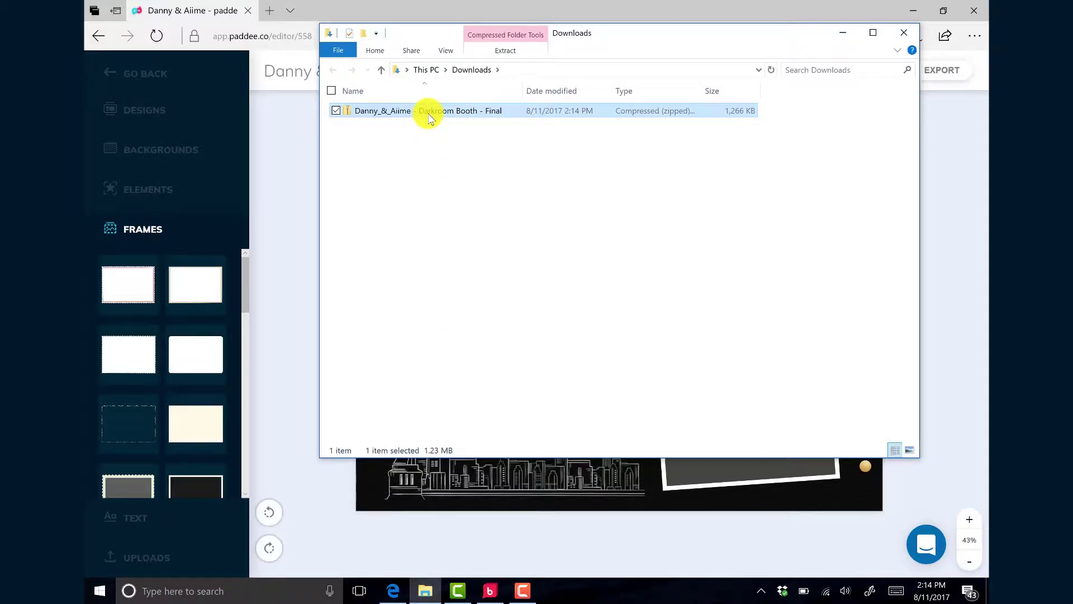
Step: Extract the Darkroom Booth zip into its suggested folder, then close both File Explorer windows
right_click(428, 118)
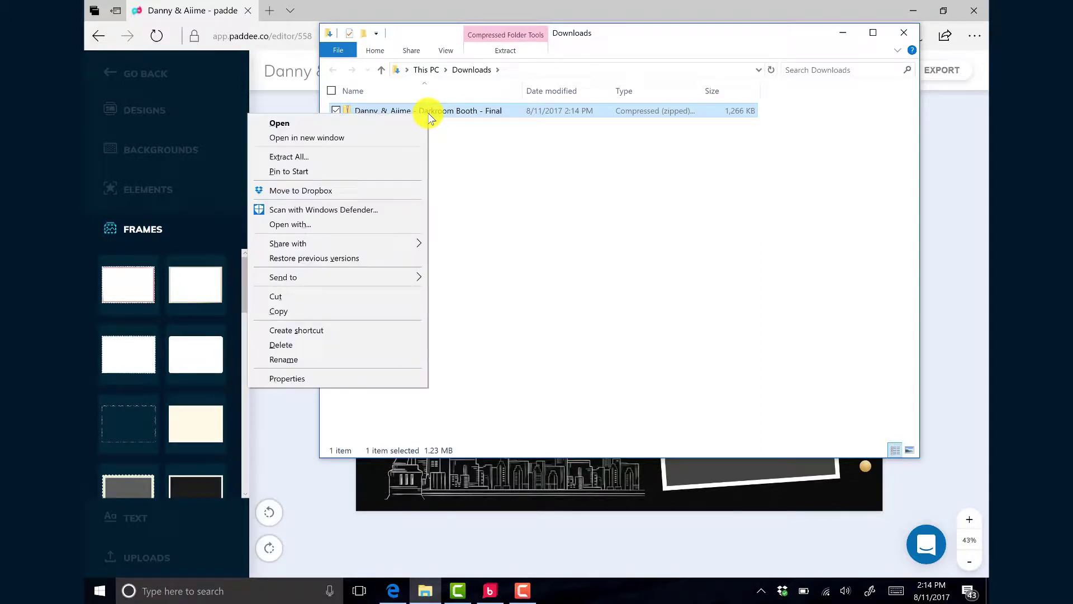
click(353, 158)
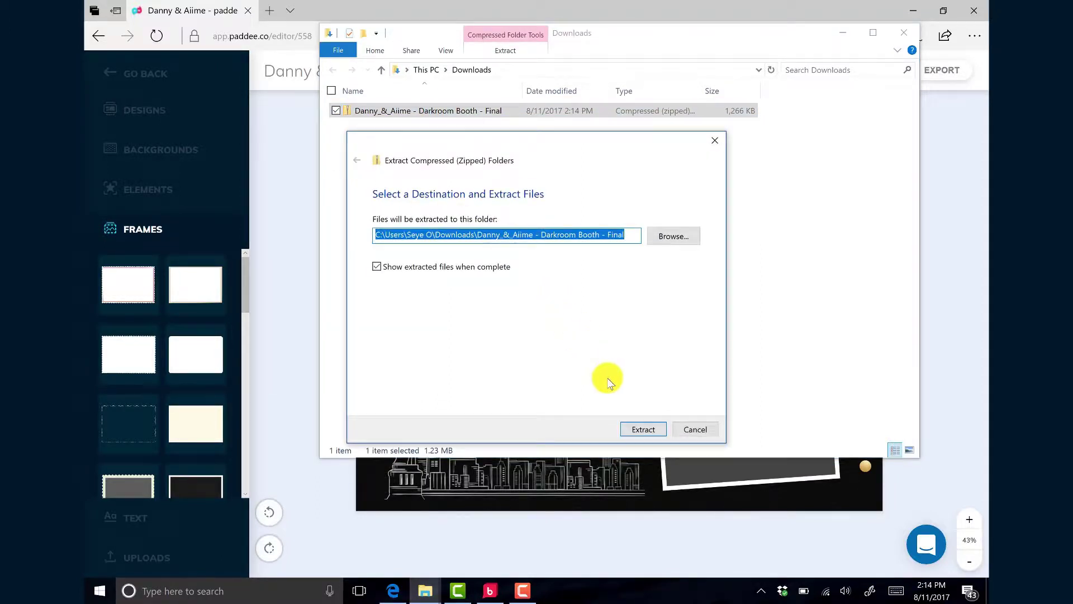
click(648, 433)
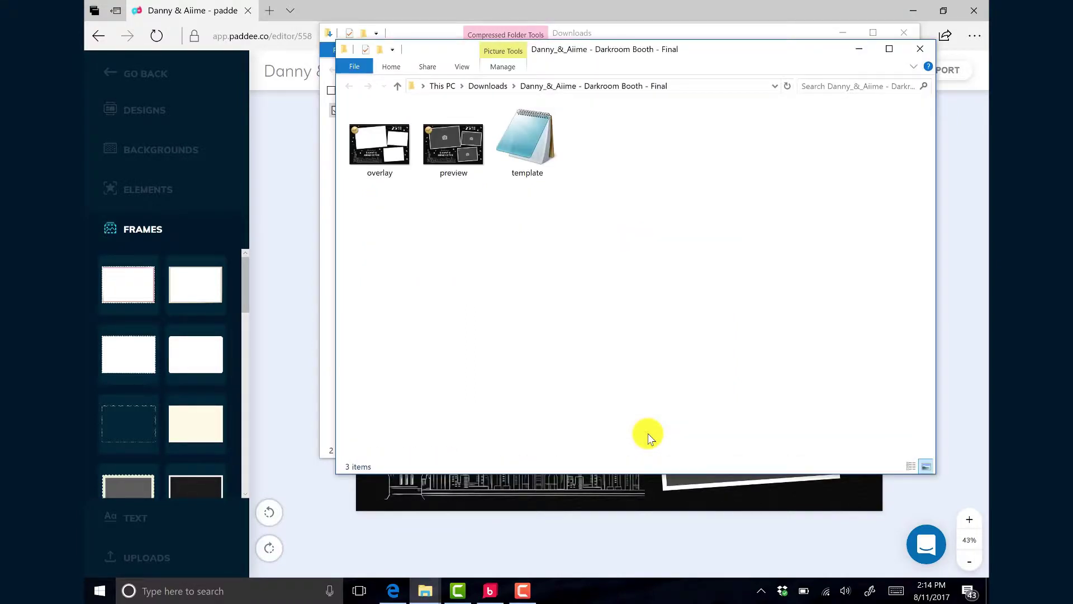
click(918, 48)
click(903, 37)
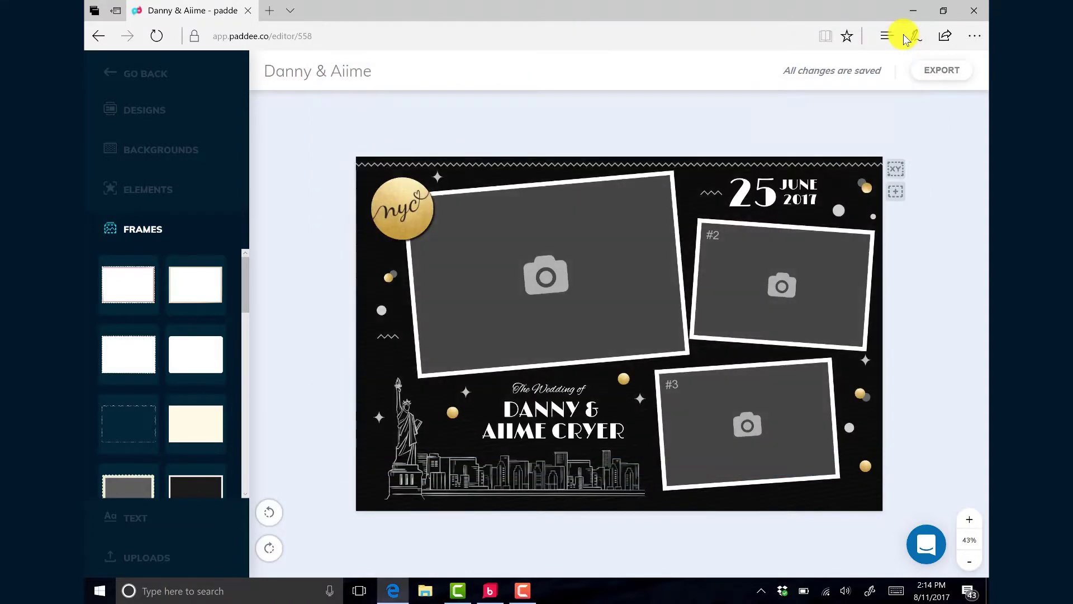
Step: Minimize Edge to bring Darkroom Booth's event settings into view
click(917, 11)
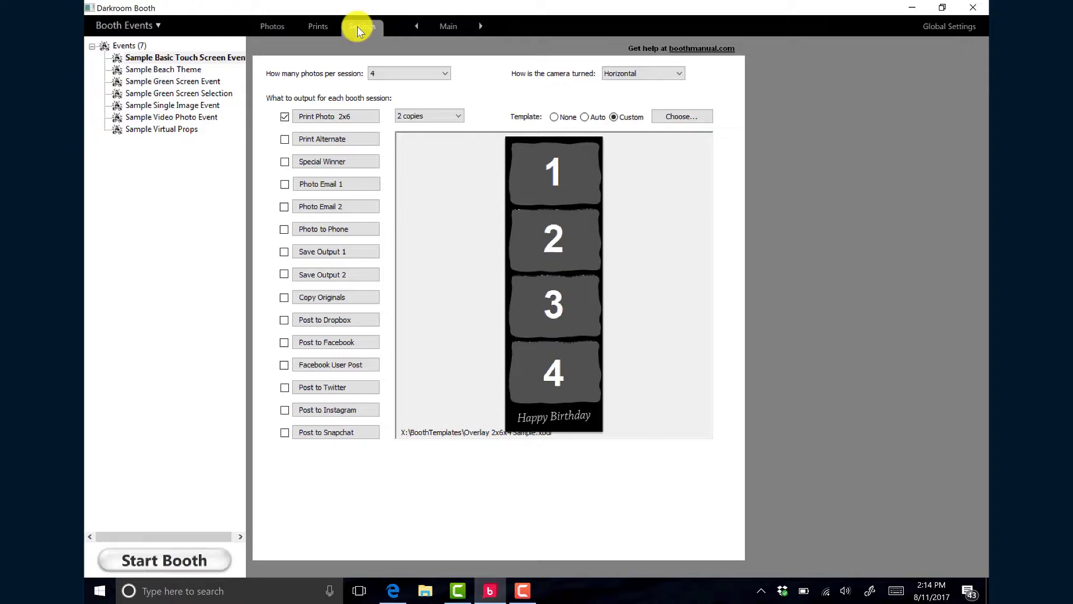
Step: Point the template browser at Downloads\Danny_&_Aiime - Darkroom Booth - Final
click(678, 119)
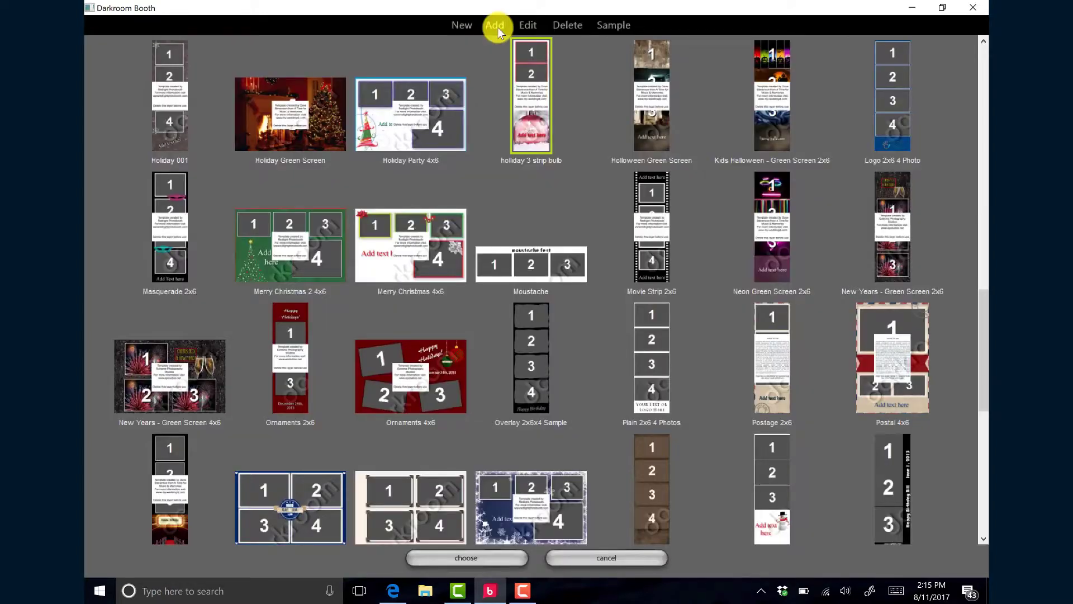
click(495, 26)
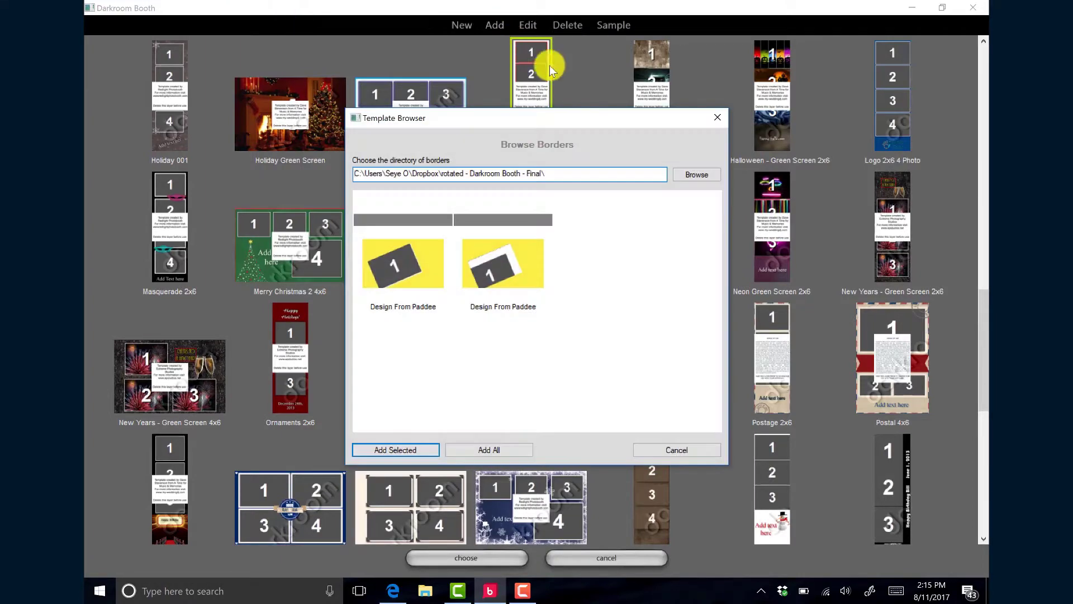
click(692, 176)
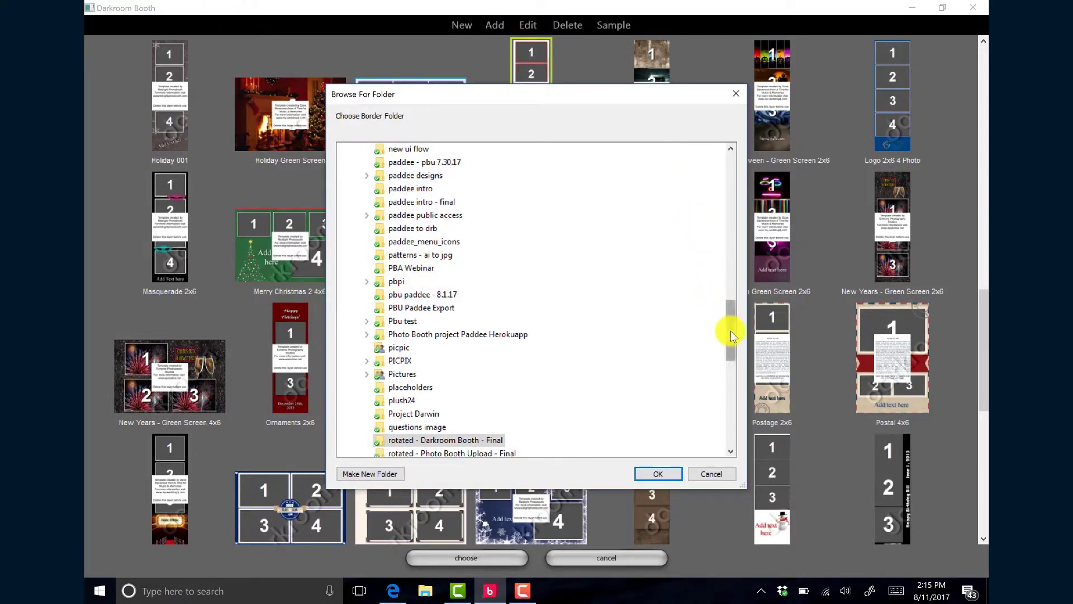
drag(729, 327, 730, 156)
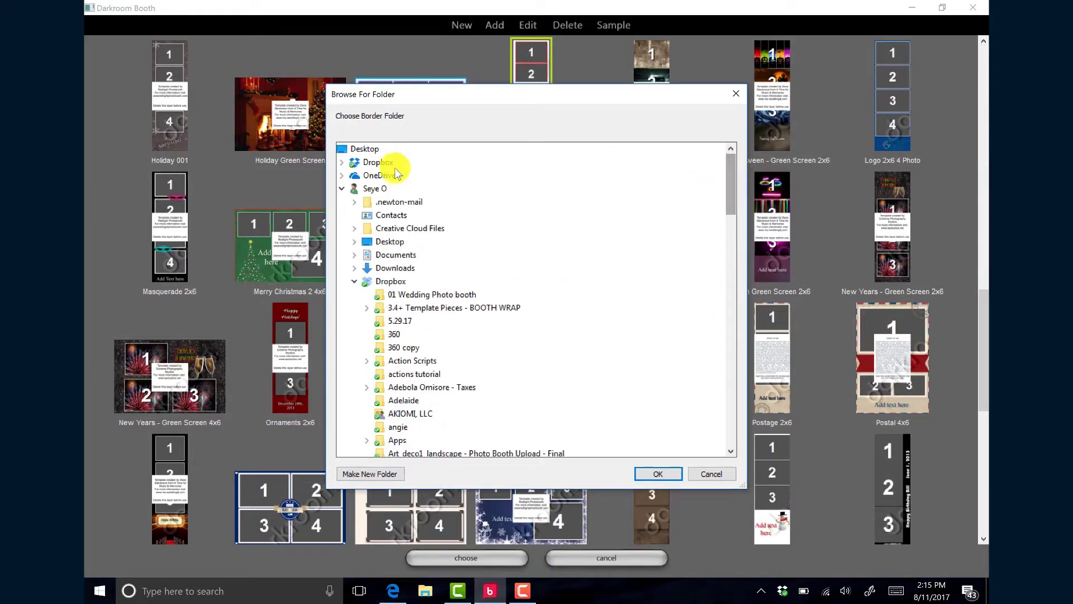
click(354, 268)
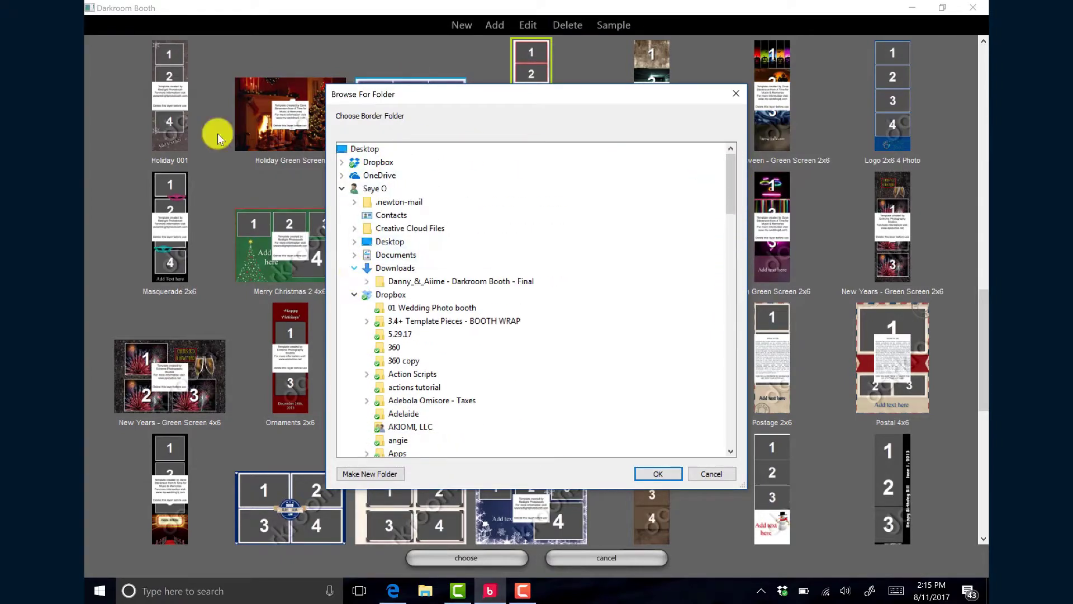
click(415, 282)
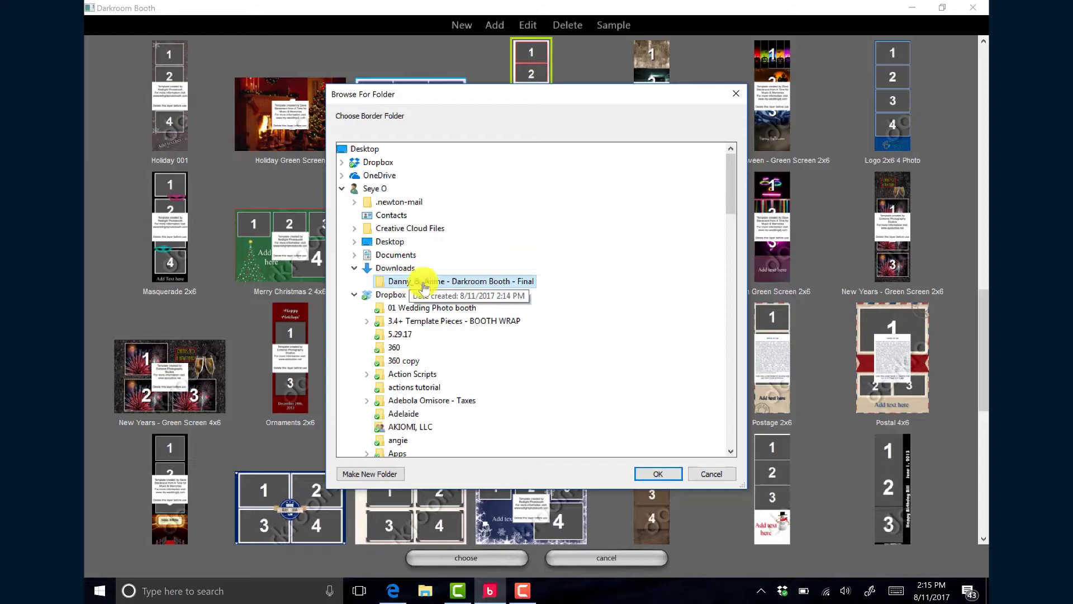
click(653, 473)
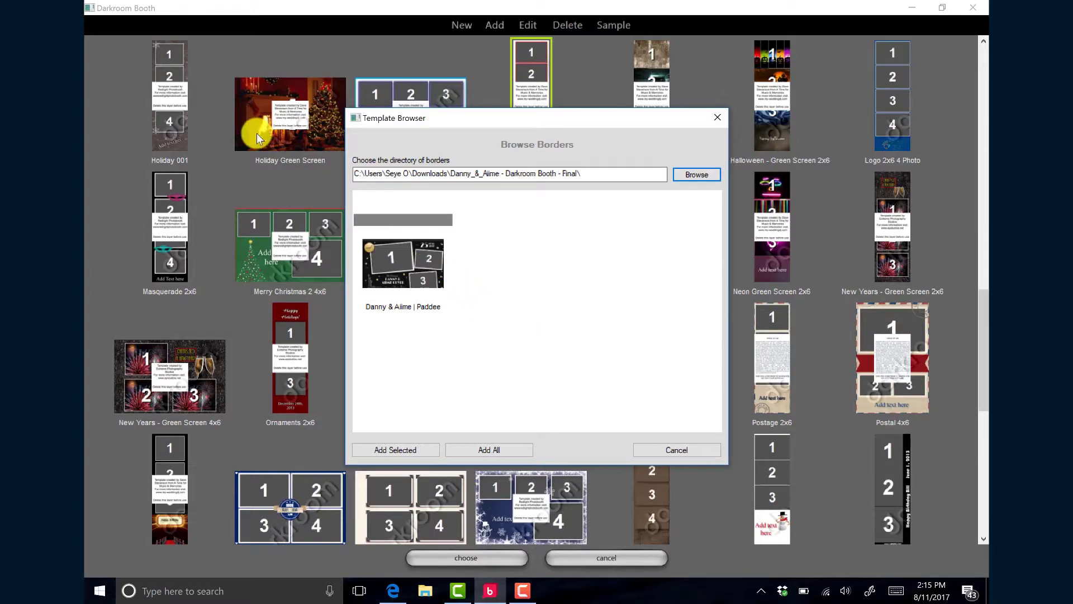
Step: Add the Danny & Aiime | Paddee thumbnail to the template collection and select it
click(402, 263)
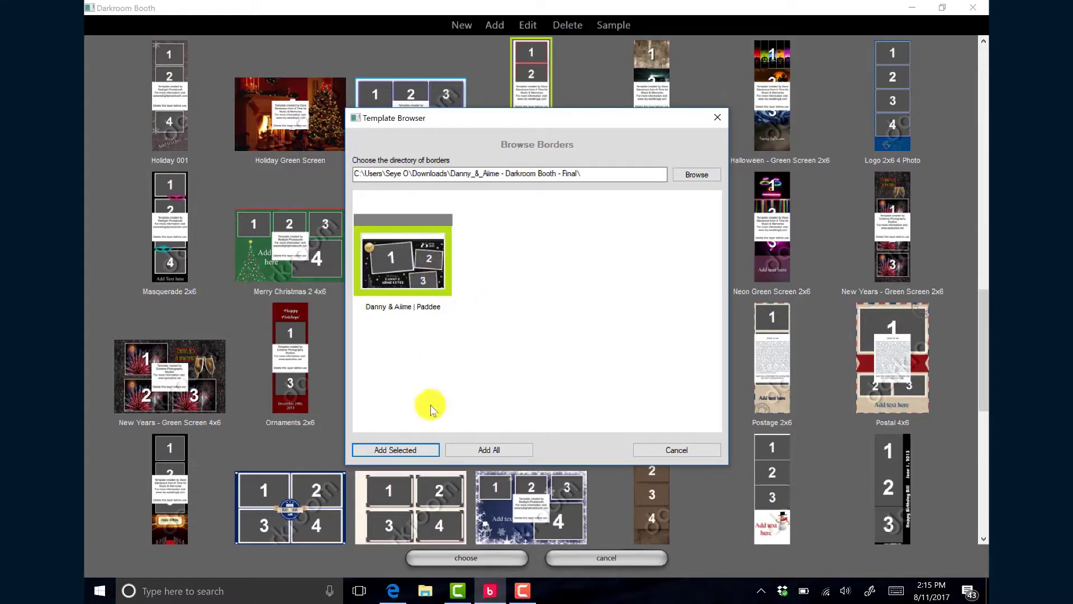
click(419, 450)
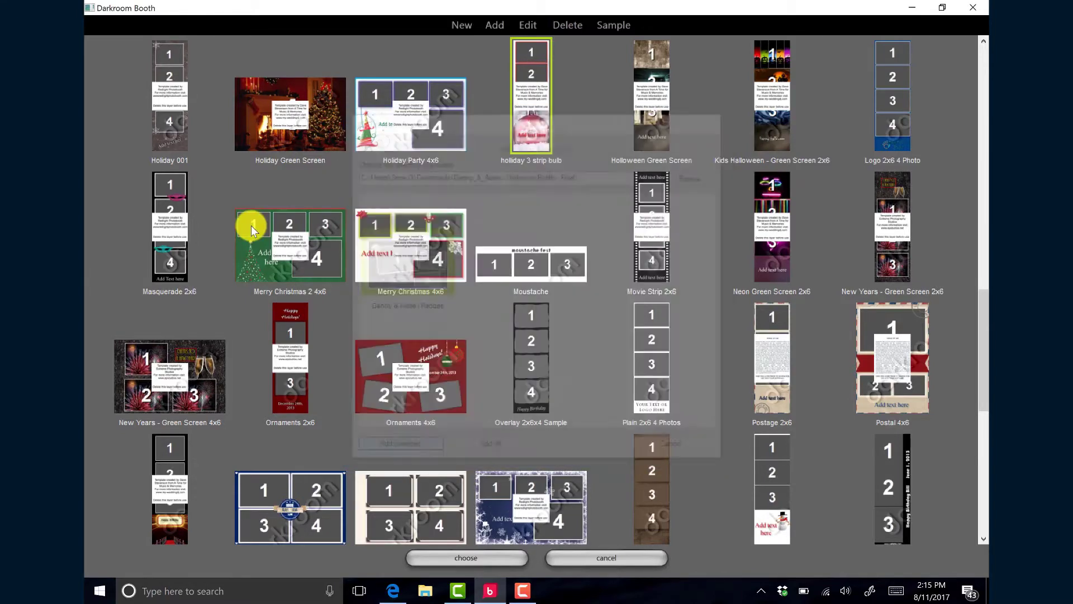
click(134, 63)
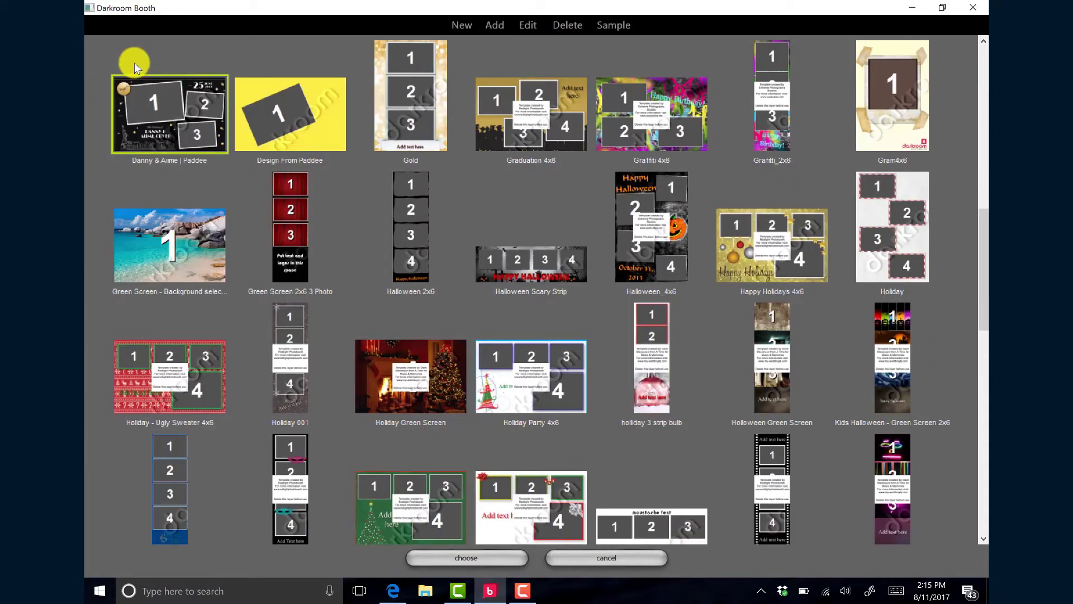
scroll(440, 537, up, 3)
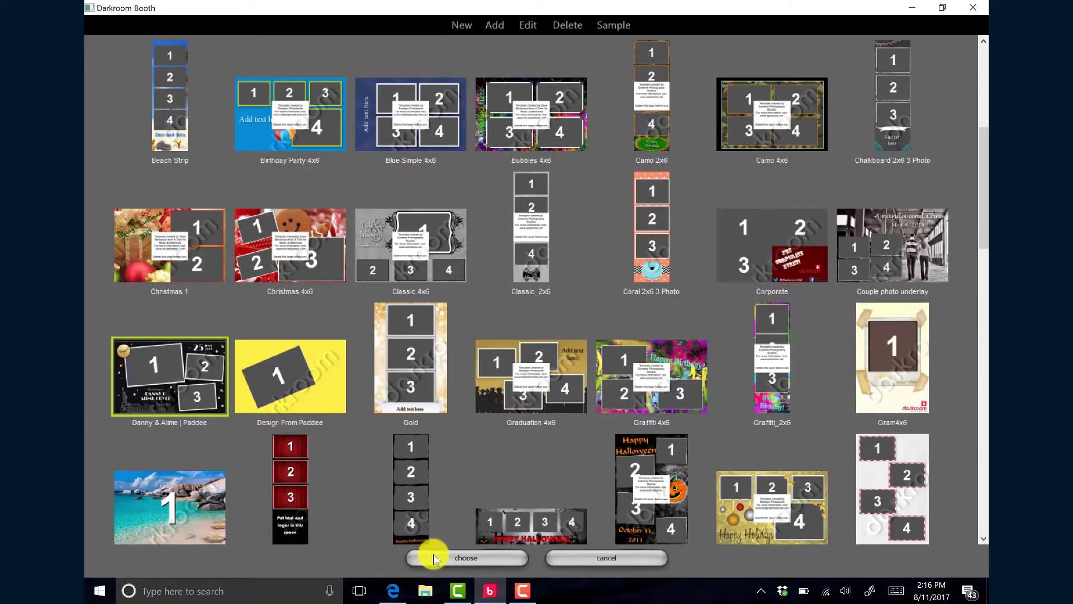
Step: Use Danny & Aiime as the custom template, accept 3 photos per session, and print 4x6
click(440, 558)
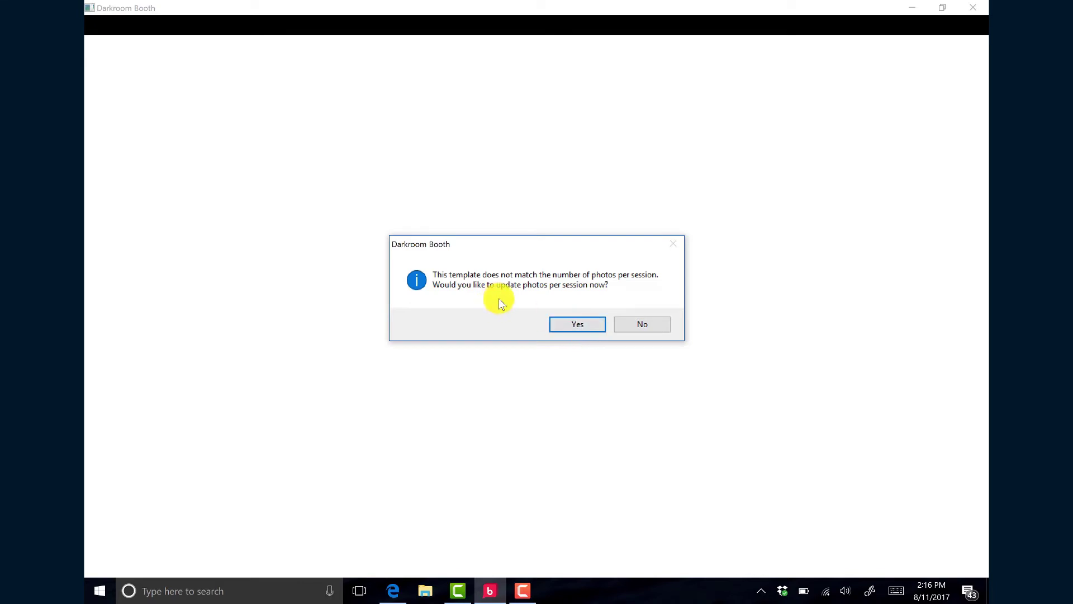
click(569, 325)
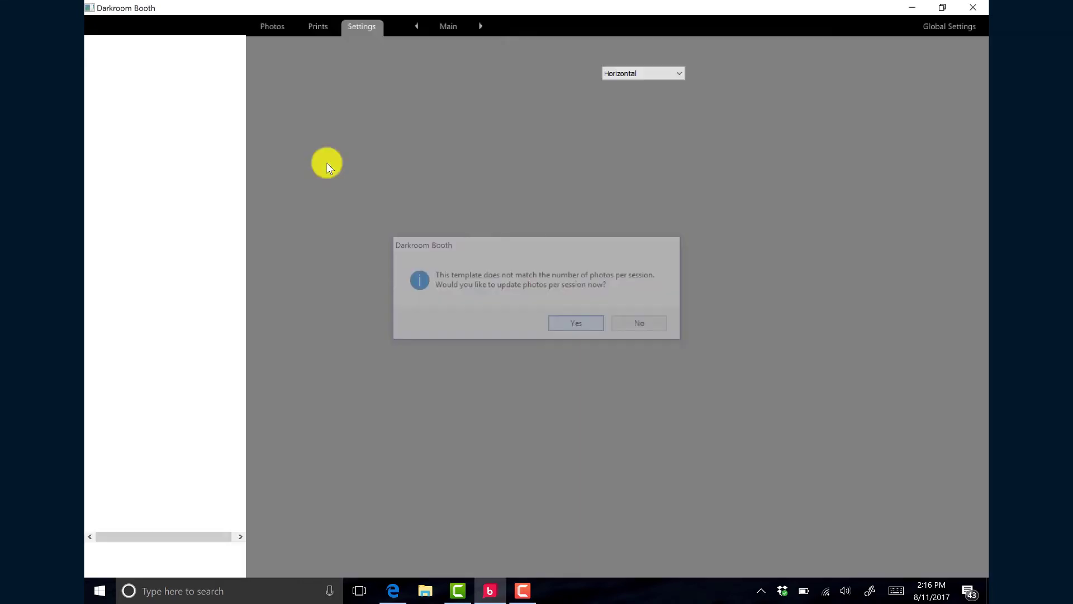
click(335, 116)
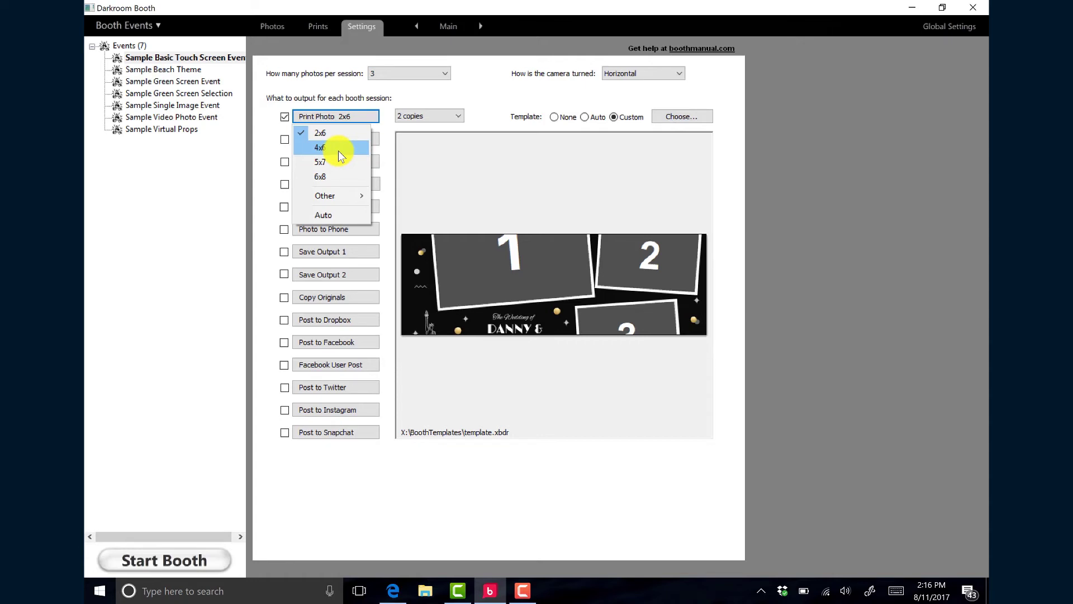
click(338, 149)
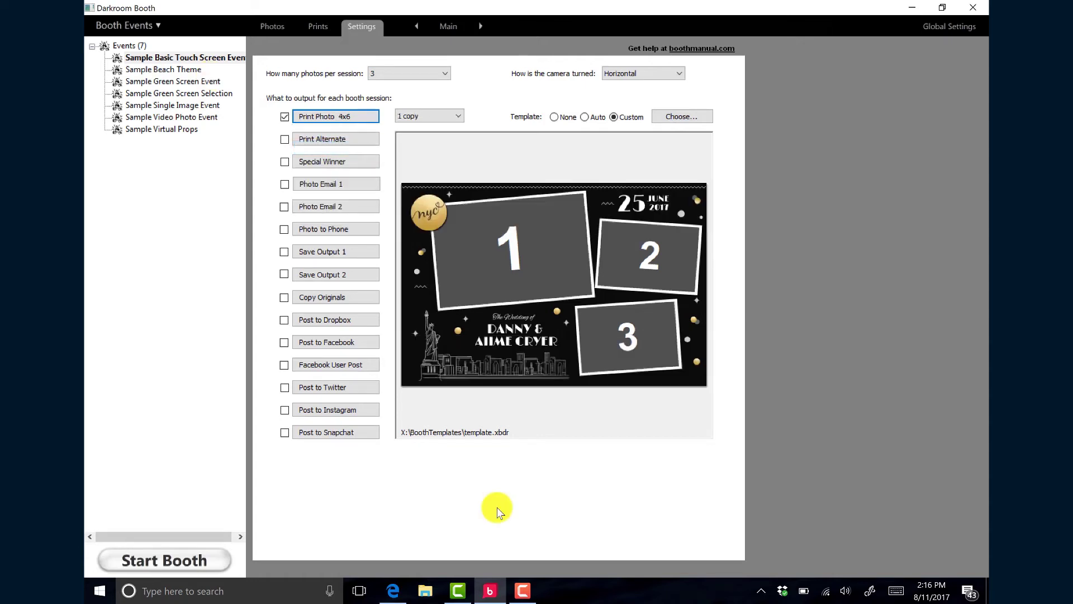